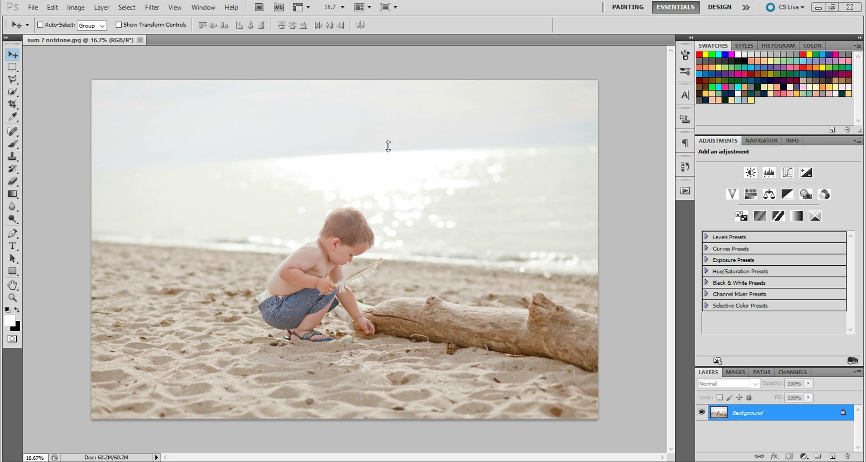
Place the sun burst 1 overlay from the Enchanting Lights Series II folder into the beach photo
{"action": "mouse_move", "coordinate": [198, 460]}
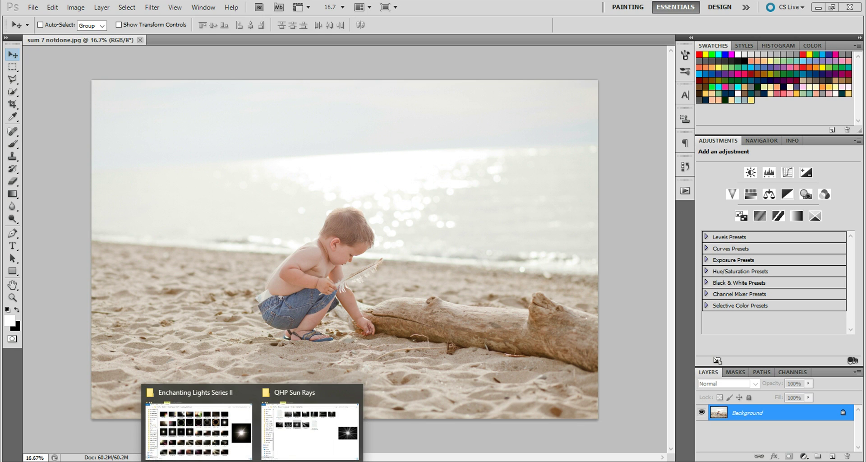
{"action": "left_click", "coordinate": [190, 422]}
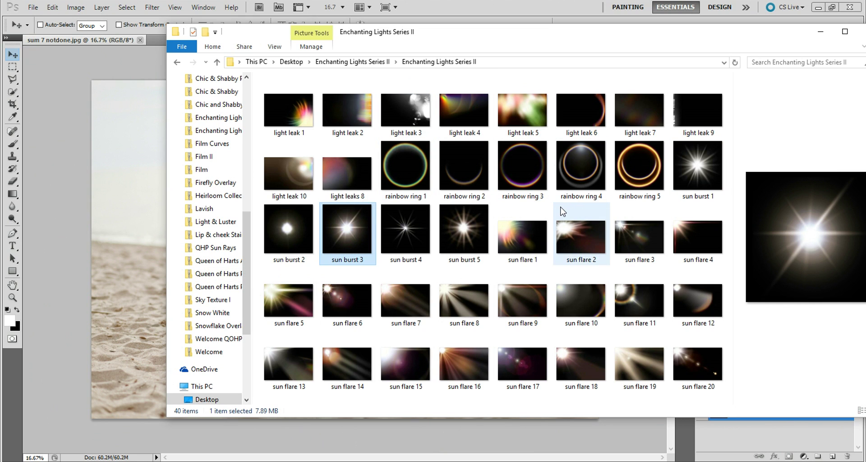
{"action": "left_click", "coordinate": [707, 187]}
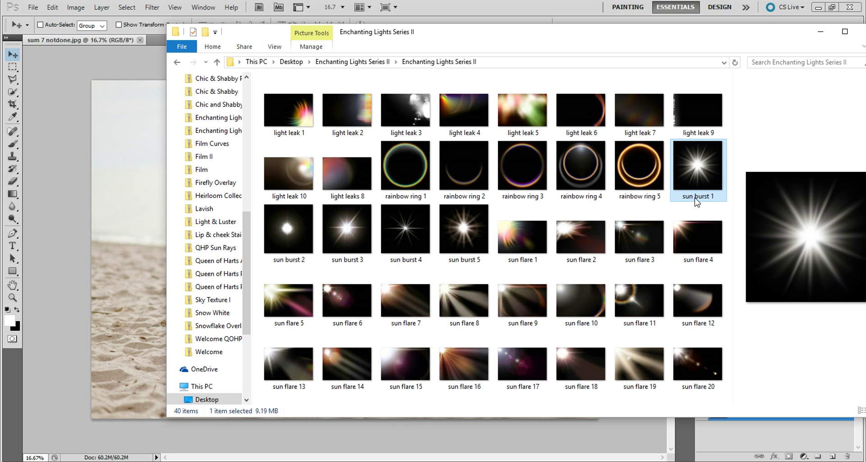
{"action": "left_click_drag", "start_coordinate": [697, 202], "coordinate": [141, 205]}
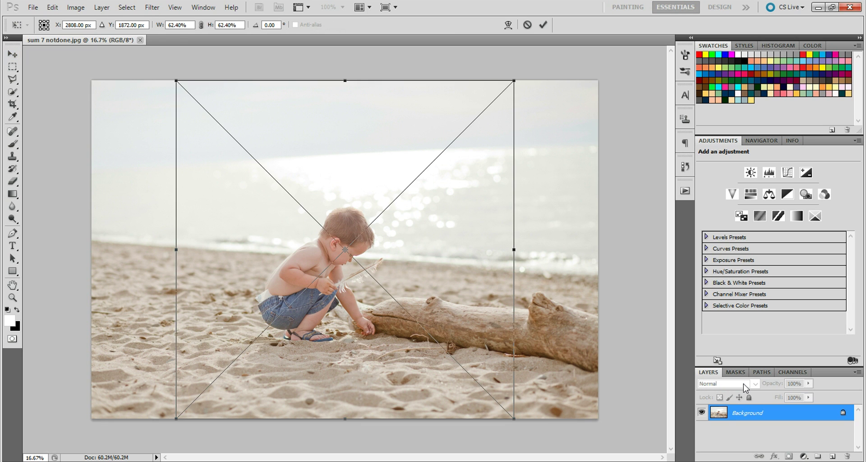
Blend the sun burst 1 overlay with Screen and commit its placement centred at X 3126 px, Y 780 px, over the bright sky
{"action": "left_click", "coordinate": [747, 384]}
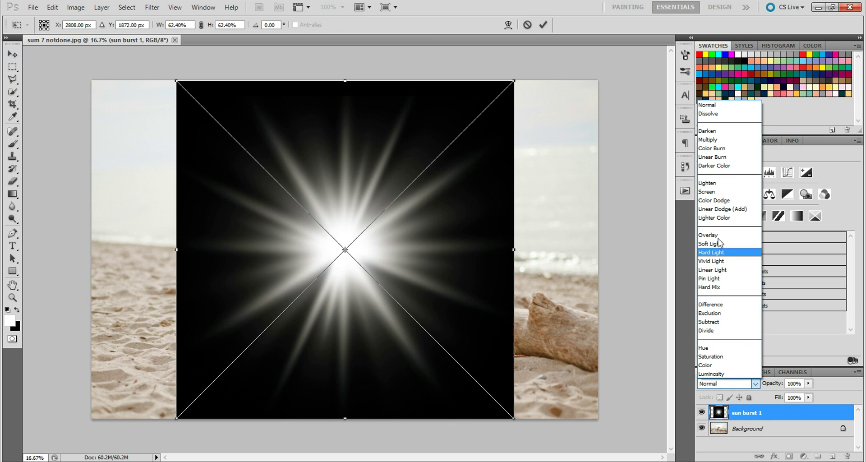
{"action": "left_click", "coordinate": [710, 194]}
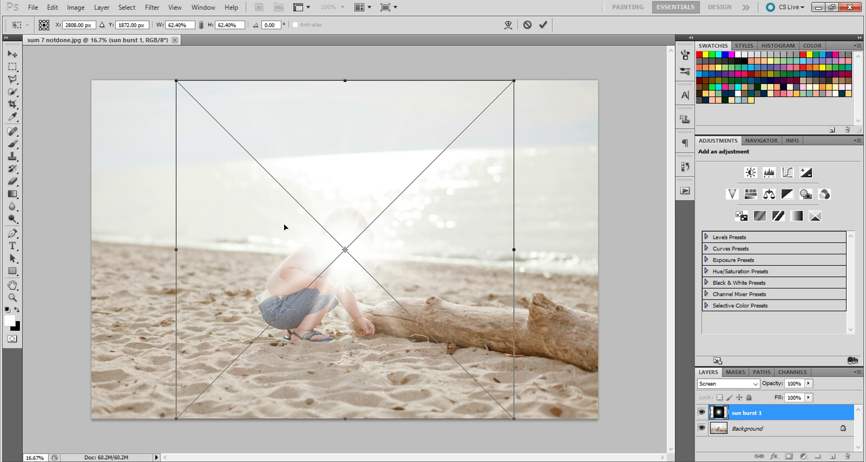
{"action": "left_click_drag", "start_coordinate": [350, 273], "coordinate": [379, 175]}
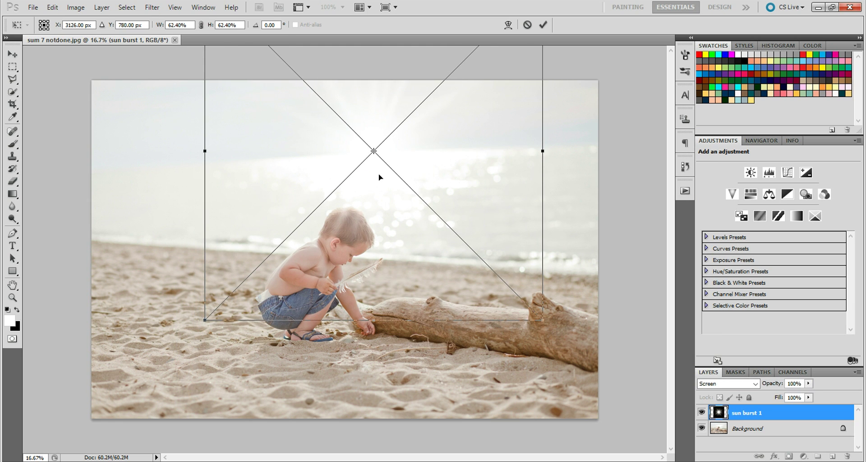
{"action": "left_click", "coordinate": [543, 25]}
Apply a Gaussian Blur with a radius of 46.7 pixels to the sun burst 1 layer
{"action": "left_click", "coordinate": [151, 6]}
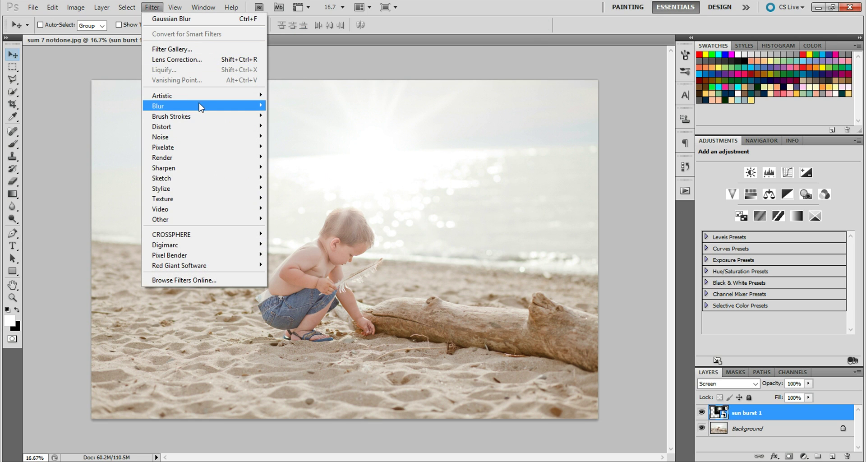
{"action": "mouse_move", "coordinate": [263, 109]}
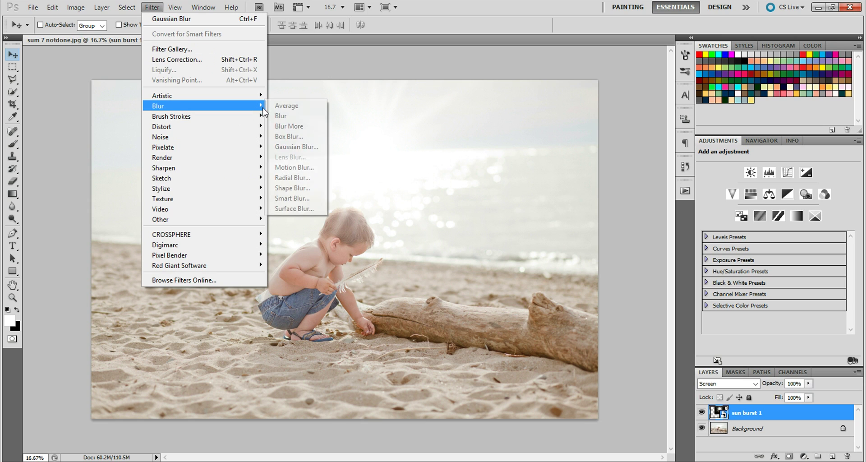
{"action": "left_click", "coordinate": [296, 147]}
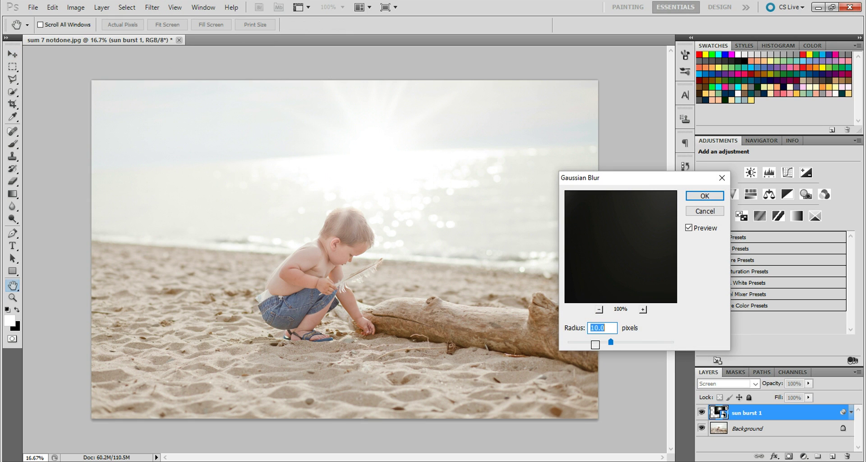
{"action": "left_click_drag", "start_coordinate": [629, 345], "coordinate": [632, 346]}
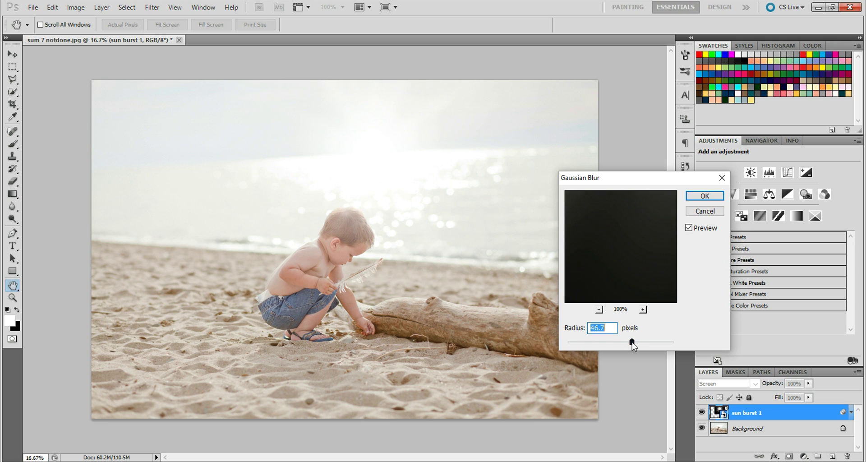
{"action": "left_click", "coordinate": [701, 197]}
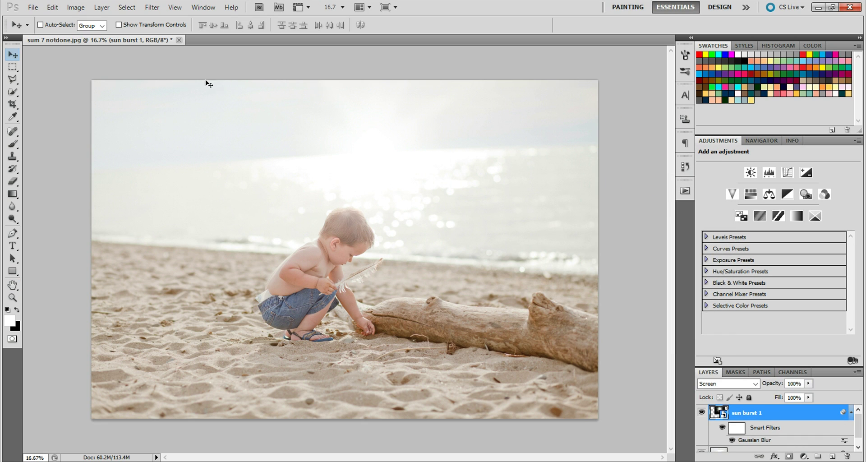
Place the sun burst 3 overlay from the Enchanting Lights Series II folder into the beach photo
{"action": "mouse_move", "coordinate": [241, 451]}
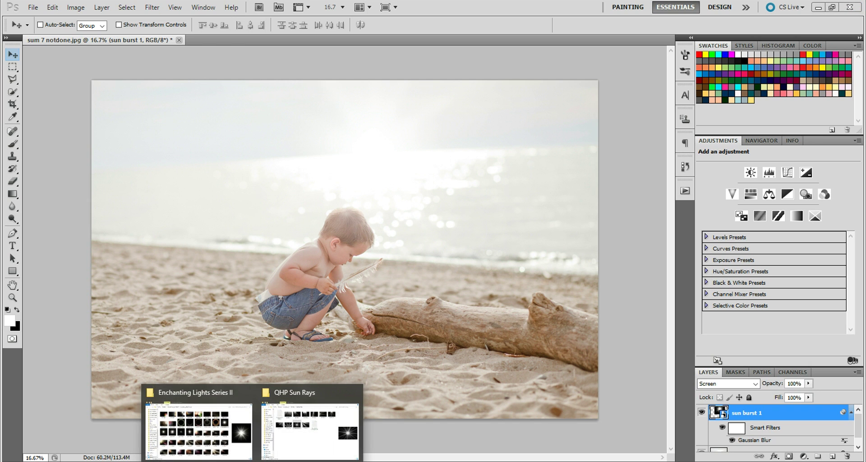
{"action": "left_click", "coordinate": [193, 433]}
{"action": "left_click", "coordinate": [341, 243]}
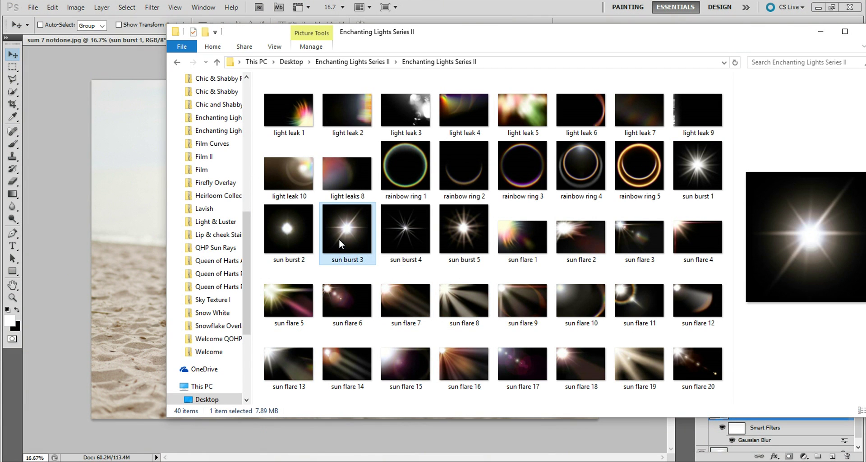
{"action": "left_click_drag", "start_coordinate": [342, 226], "coordinate": [137, 228]}
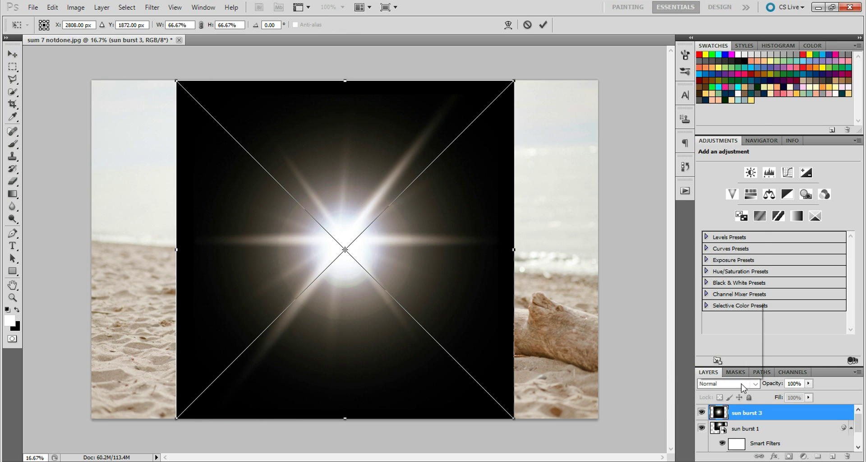
Blend the sun burst 3 overlay with Screen and commit its placement over the first sun burst in the sky
{"action": "left_click", "coordinate": [729, 383]}
{"action": "left_click", "coordinate": [707, 191]}
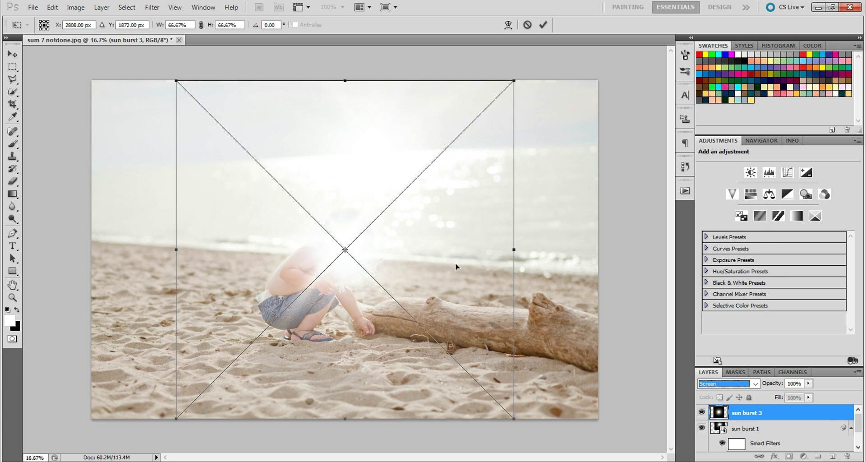
{"action": "left_click_drag", "start_coordinate": [343, 286], "coordinate": [373, 185]}
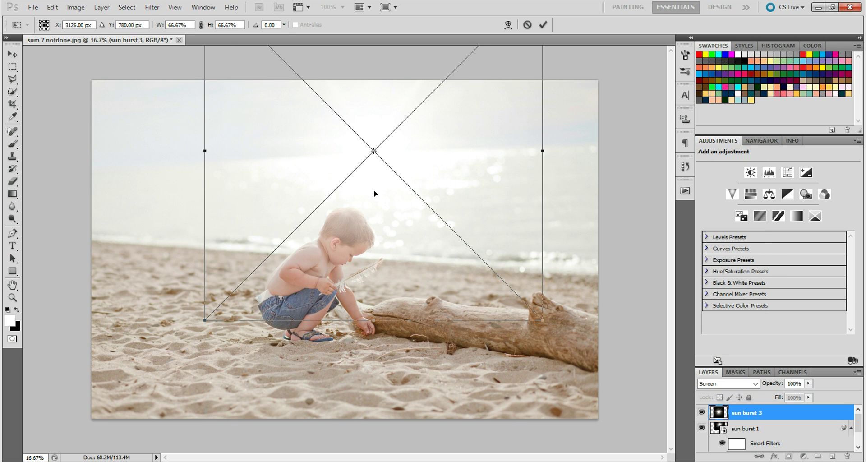
{"action": "key", "text": "shift+Down"}
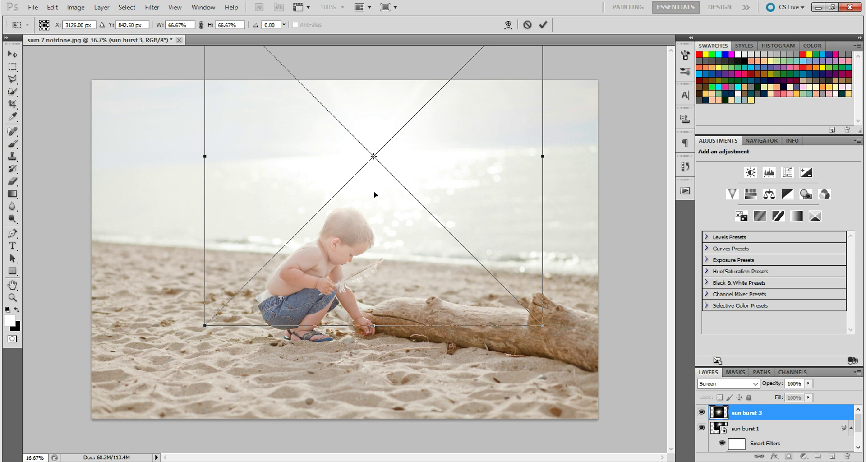
{"action": "key", "text": "shift+Up"}
{"action": "left_click", "coordinate": [543, 25]}
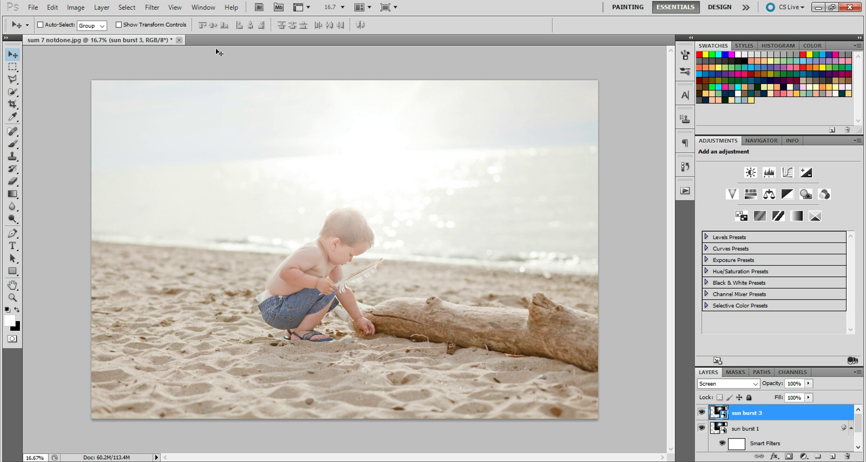
Apply a Gaussian Blur to the sun burst 3 layer with a smaller radius than on sun burst 1
{"action": "left_click", "coordinate": [152, 7]}
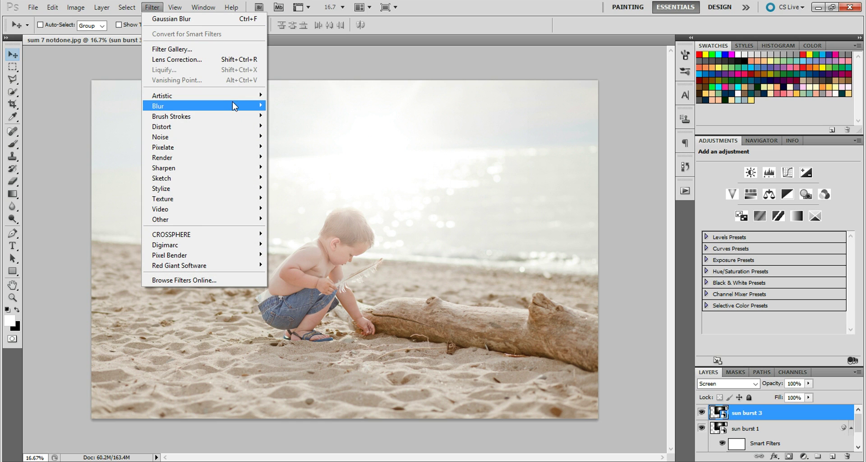
{"action": "mouse_move", "coordinate": [248, 106]}
{"action": "left_click", "coordinate": [302, 149]}
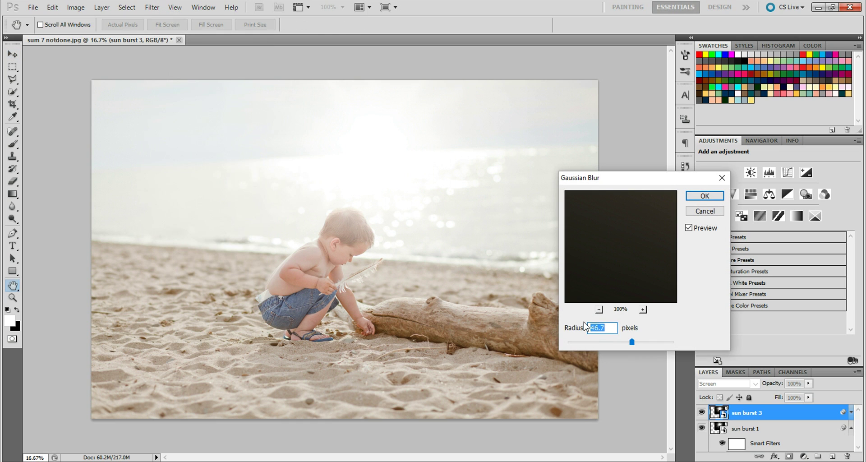
{"action": "left_click_drag", "start_coordinate": [631, 342], "coordinate": [610, 340]}
{"action": "left_click", "coordinate": [705, 196]}
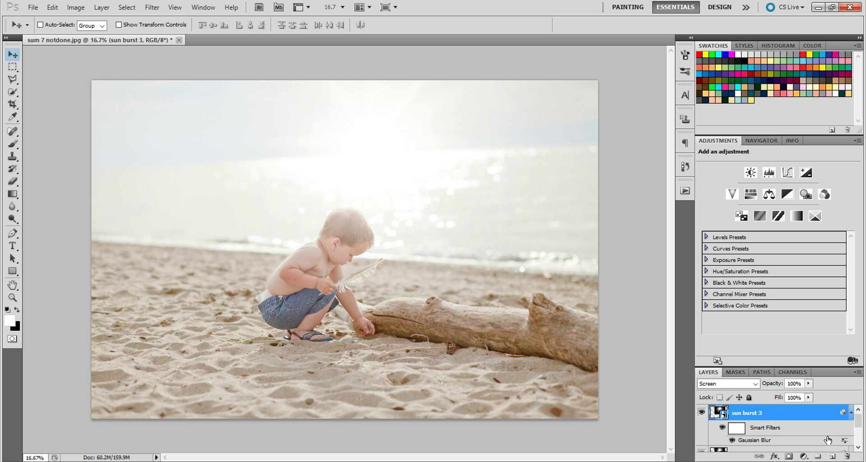
Add a layer mask to the sun burst 1 layer
{"action": "scroll", "coordinate": [863, 427], "scroll_direction": "down", "scroll_amount": 3}
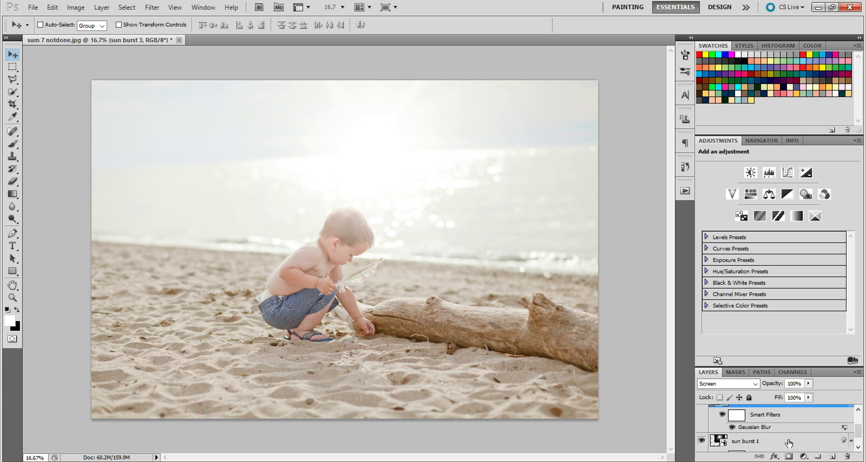
{"action": "left_click", "coordinate": [788, 442]}
{"action": "left_click", "coordinate": [789, 456]}
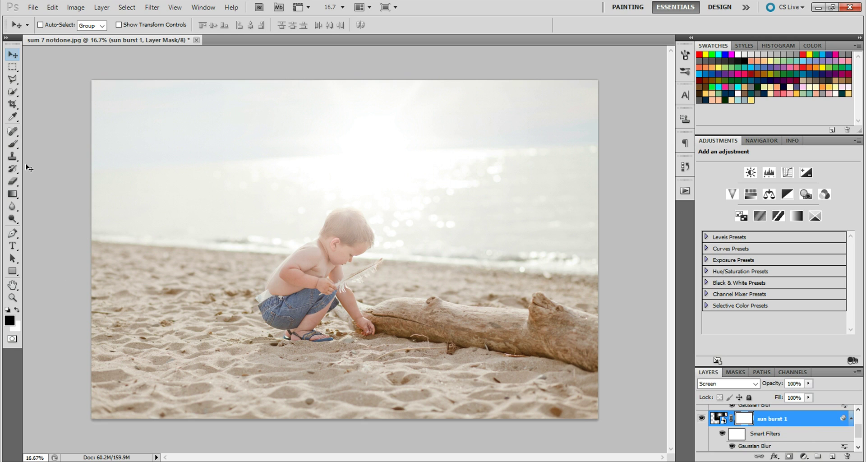
Set up the Brush tool with a soft 442 px tip at 100% opacity
{"action": "left_click", "coordinate": [13, 143]}
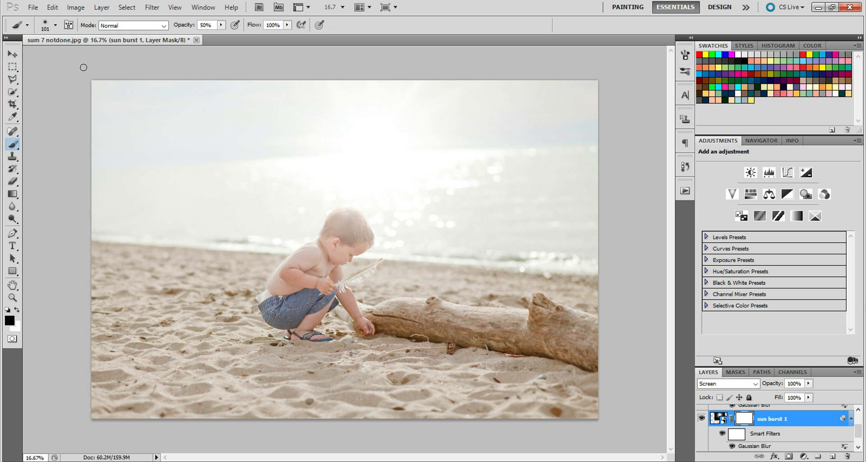
{"action": "left_click", "coordinate": [56, 25]}
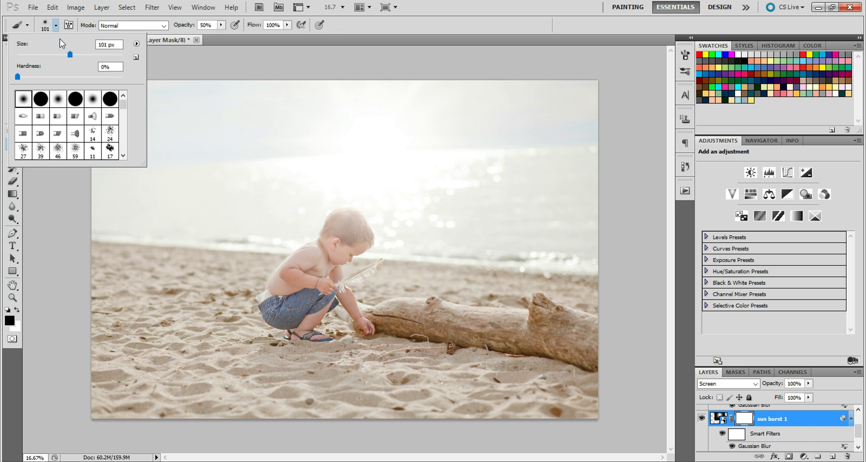
{"action": "left_click", "coordinate": [104, 55]}
{"action": "left_click", "coordinate": [109, 54]}
{"action": "left_click", "coordinate": [221, 25]}
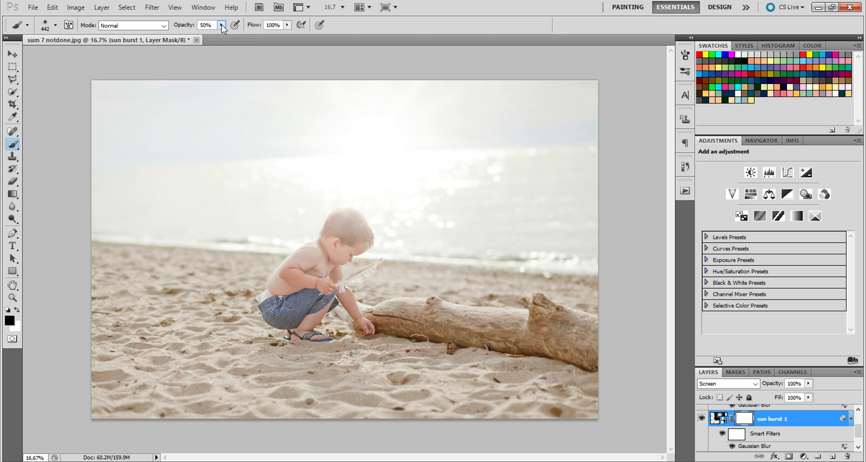
{"action": "left_click_drag", "start_coordinate": [222, 36], "coordinate": [250, 36]}
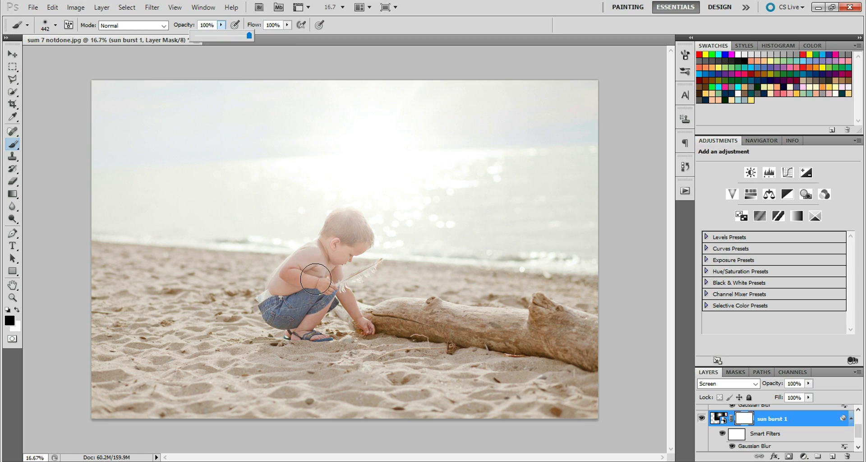
Paint black over the boy's head and body on the sun burst 1 mask to remove the haze
{"action": "left_click", "coordinate": [315, 252]}
{"action": "mouse_move", "coordinate": [336, 231]}
{"action": "left_mouse_down"}
{"action": "mouse_move", "coordinate": [350, 232]}
{"action": "mouse_move", "coordinate": [344, 218]}
{"action": "mouse_move", "coordinate": [361, 235]}
{"action": "left_mouse_up"}
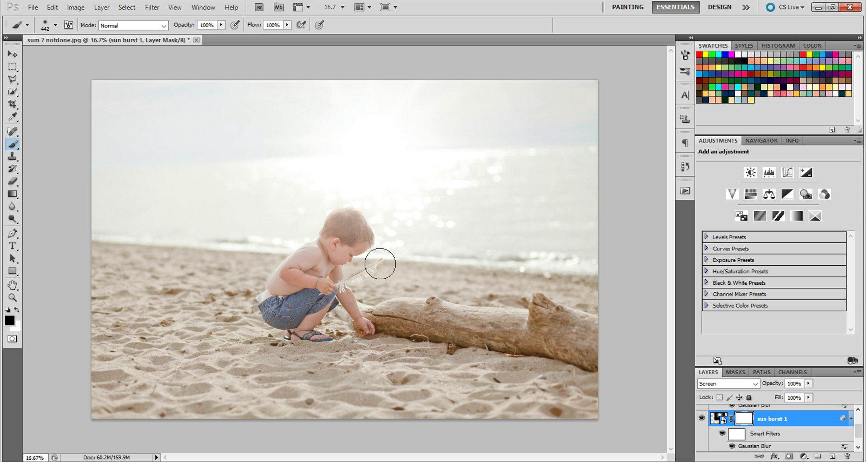
{"action": "left_click_drag", "start_coordinate": [341, 260], "coordinate": [362, 248]}
Add a layer mask to the sun burst 3 layer and paint black over the boy with the brush at 50% opacity
{"action": "scroll", "coordinate": [853, 438], "scroll_direction": "up", "scroll_amount": 3}
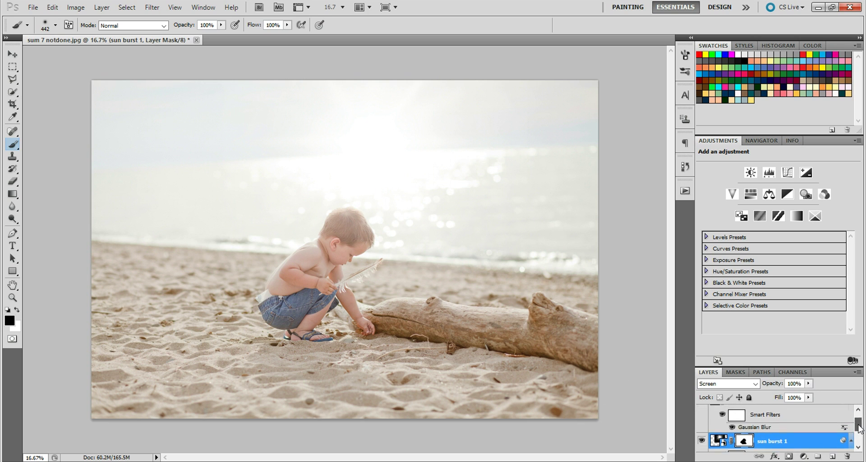
{"action": "left_click", "coordinate": [799, 416]}
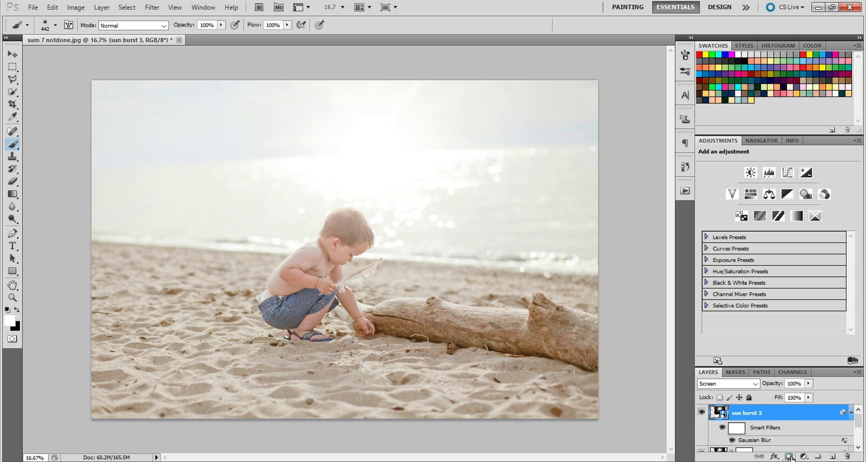
{"action": "left_click", "coordinate": [788, 456]}
{"action": "key", "text": "x"}
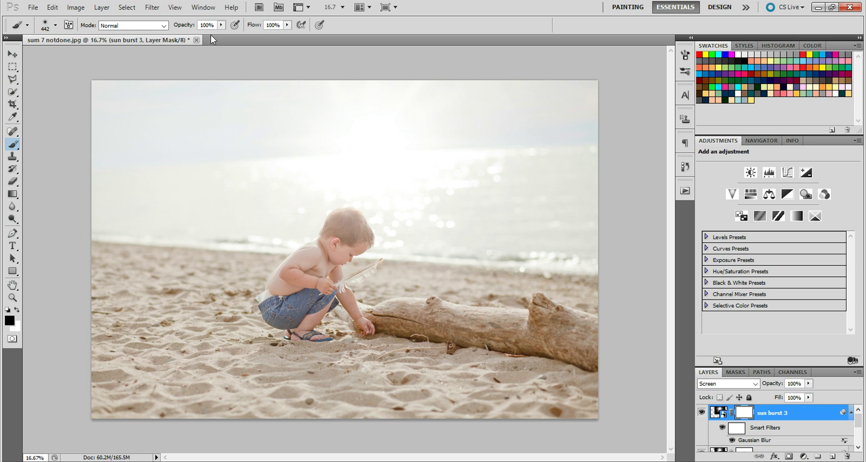
{"action": "left_click_drag", "start_coordinate": [207, 25], "coordinate": [190, 28]}
{"action": "mouse_move", "coordinate": [337, 239]}
{"action": "left_mouse_down"}
{"action": "mouse_move", "coordinate": [339, 247]}
{"action": "mouse_move", "coordinate": [339, 217]}
{"action": "mouse_move", "coordinate": [363, 239]}
{"action": "mouse_move", "coordinate": [312, 259]}
{"action": "mouse_move", "coordinate": [274, 306]}
{"action": "mouse_move", "coordinate": [324, 324]}
{"action": "mouse_move", "coordinate": [369, 276]}
{"action": "mouse_move", "coordinate": [326, 220]}
{"action": "mouse_move", "coordinate": [360, 223]}
{"action": "mouse_move", "coordinate": [333, 235]}
{"action": "mouse_move", "coordinate": [331, 298]}
{"action": "mouse_move", "coordinate": [344, 335]}
{"action": "mouse_move", "coordinate": [372, 234]}
{"action": "mouse_move", "coordinate": [352, 224]}
{"action": "mouse_move", "coordinate": [292, 282]}
{"action": "left_mouse_up"}
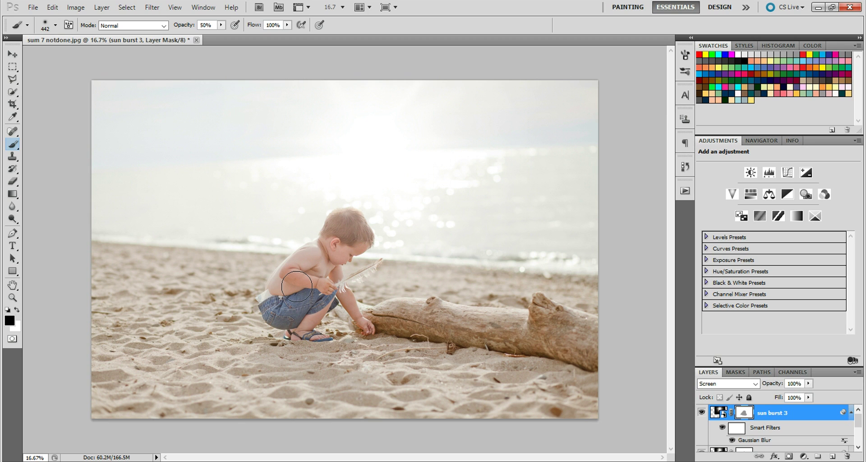
Place the sun rays 9 overlay from the QHP Sun Rays folder into the beach photo and set its blend mode to Soft Light
{"action": "left_click", "coordinate": [253, 461]}
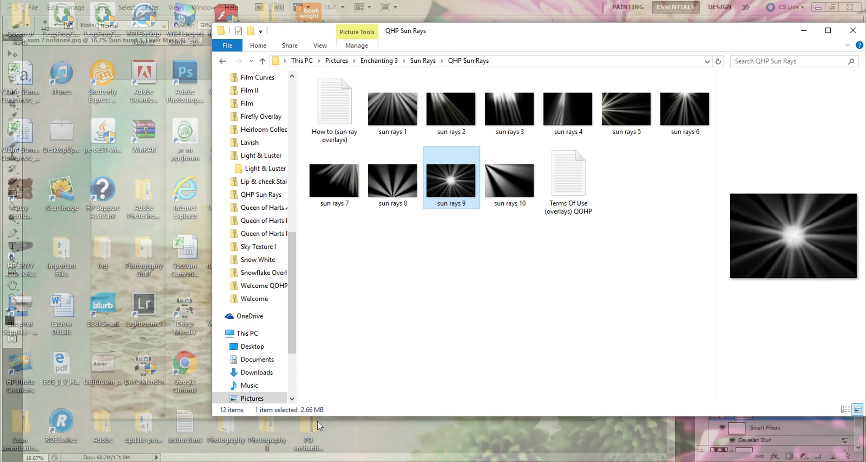
{"action": "left_click", "coordinate": [323, 412]}
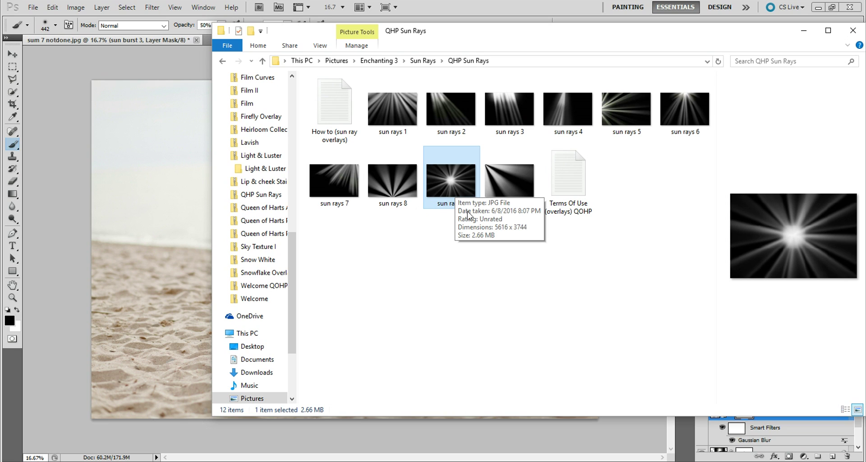
{"action": "left_click_drag", "start_coordinate": [453, 190], "coordinate": [177, 213]}
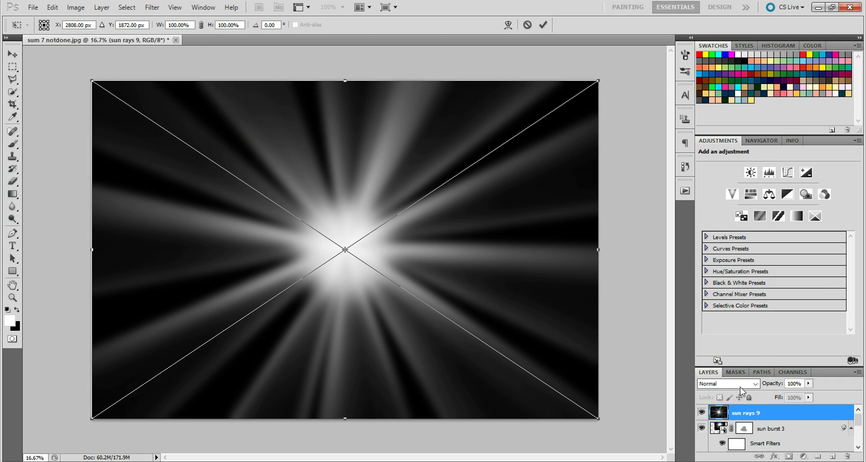
{"action": "left_click", "coordinate": [742, 383]}
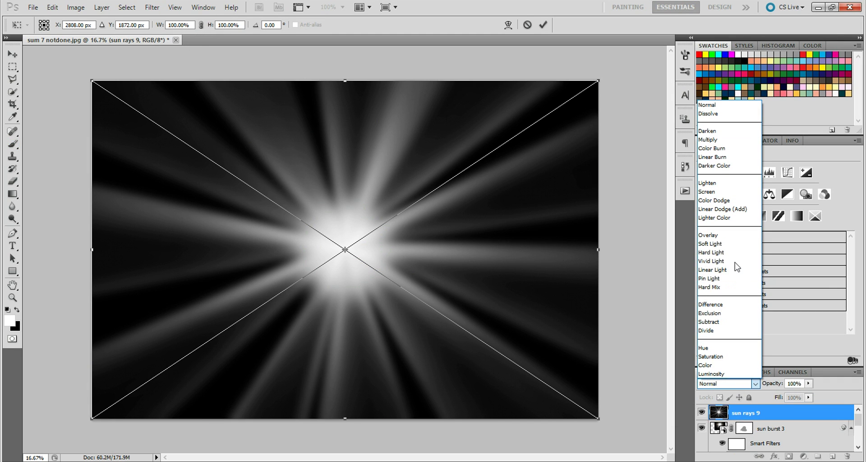
{"action": "left_click", "coordinate": [732, 246]}
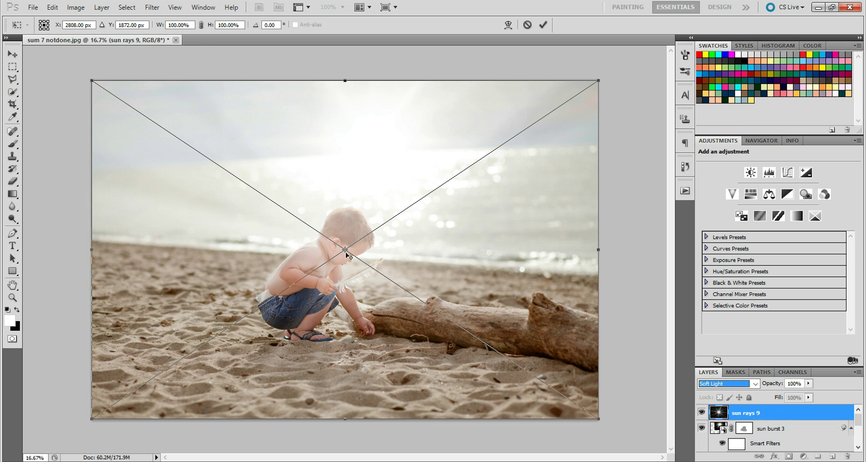
Enlarge the sun rays 9 overlay to about 130% width and 169% height, centring its burst on the sun above the water
{"action": "left_click_drag", "start_coordinate": [345, 249], "coordinate": [372, 161]}
{"action": "left_click_drag", "start_coordinate": [110, 325], "coordinate": [2, 460]}
{"action": "left_click_drag", "start_coordinate": [390, 287], "coordinate": [453, 201]}
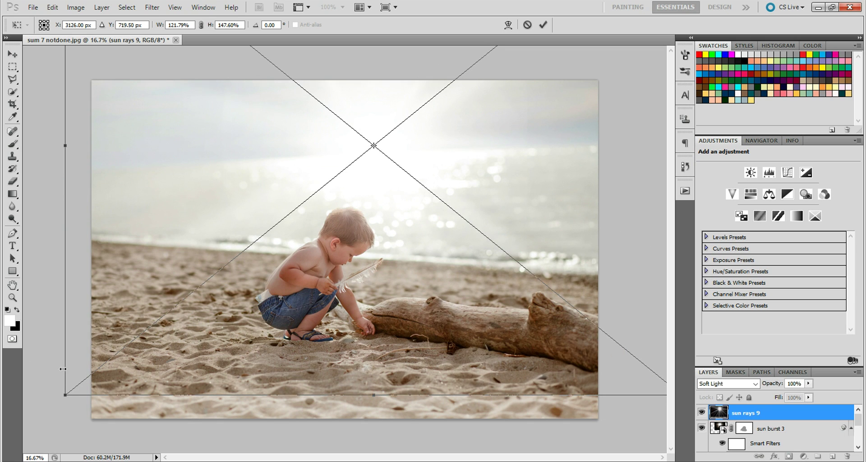
{"action": "left_click_drag", "start_coordinate": [63, 393], "coordinate": [21, 459]}
{"action": "left_click_drag", "start_coordinate": [292, 357], "coordinate": [316, 315]}
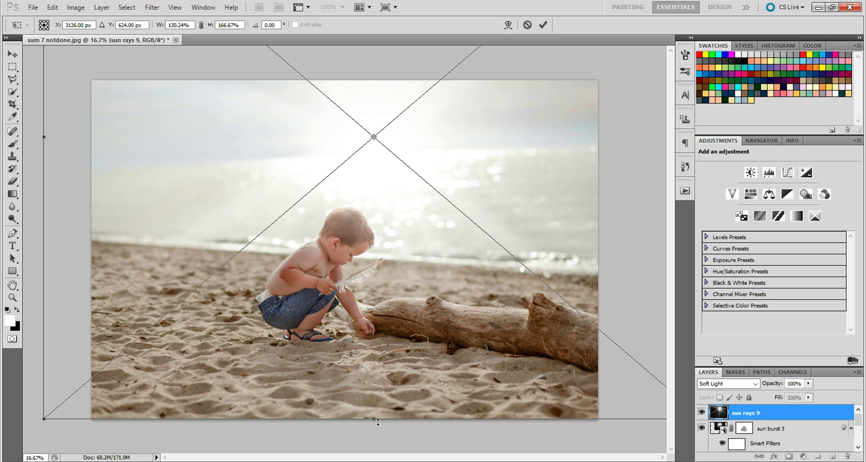
{"action": "left_click_drag", "start_coordinate": [377, 424], "coordinate": [377, 430]}
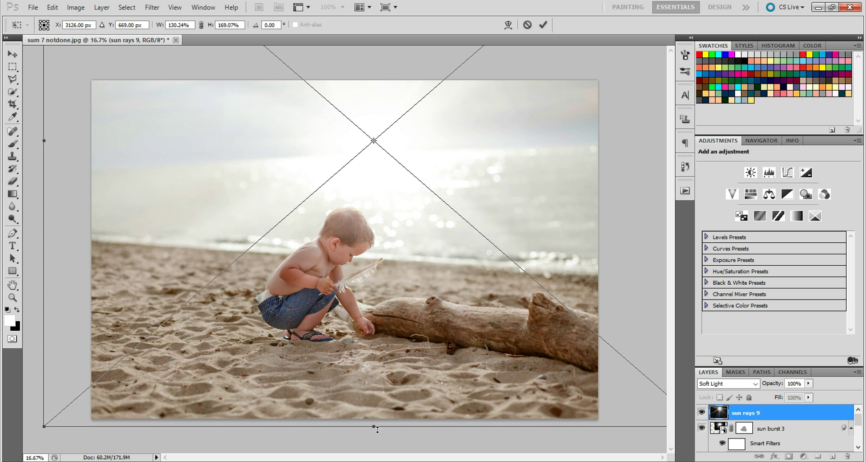
{"action": "left_click_drag", "start_coordinate": [379, 205], "coordinate": [384, 202]}
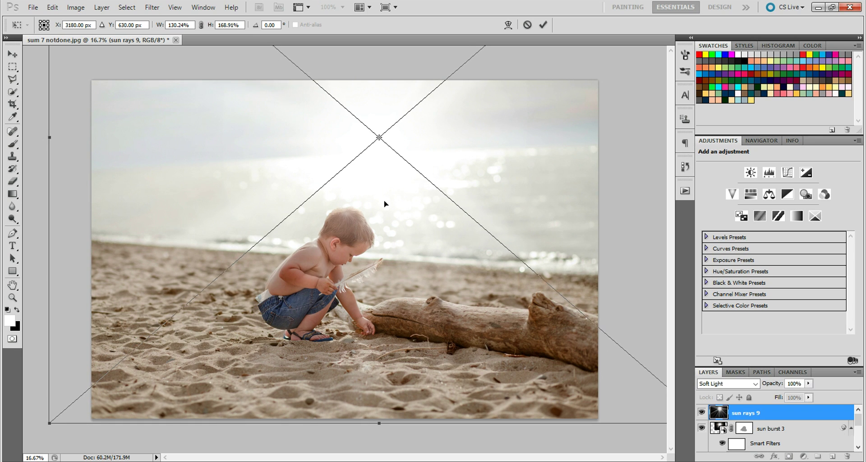
{"action": "left_click", "coordinate": [543, 25]}
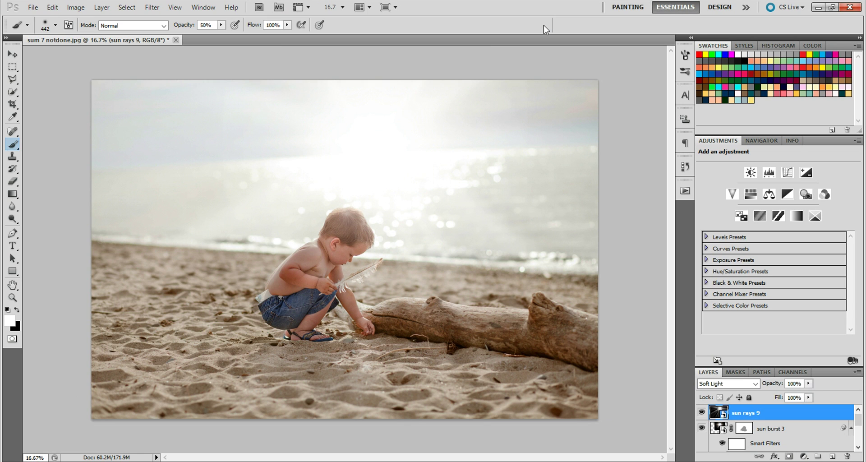
{"action": "left_click", "coordinate": [701, 413]}
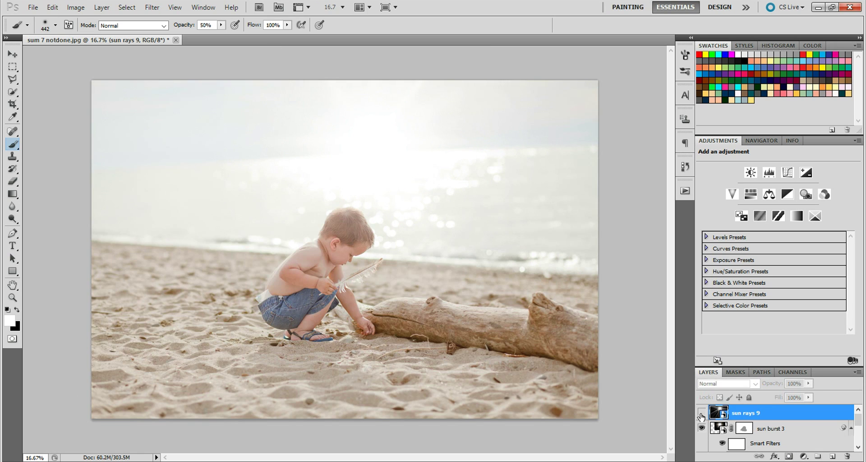
{"action": "left_click", "coordinate": [701, 413]}
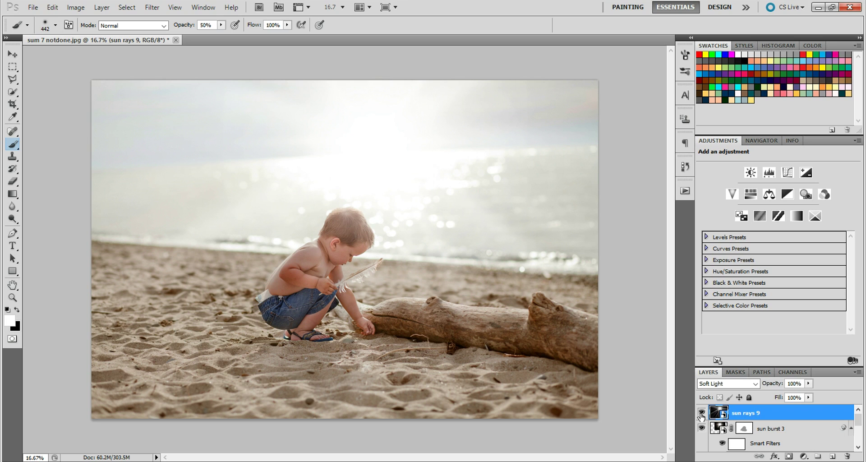
Add a layer mask to sun rays 9 and paint black over the boy, reducing the brush to 162 px for smaller areas
{"action": "left_click", "coordinate": [789, 456]}
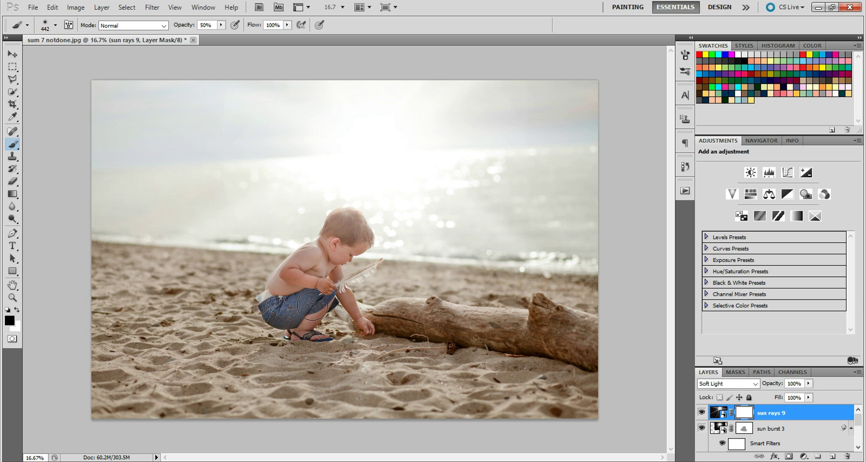
{"action": "mouse_move", "coordinate": [353, 234]}
{"action": "left_mouse_down"}
{"action": "mouse_move", "coordinate": [341, 230]}
{"action": "mouse_move", "coordinate": [359, 237]}
{"action": "left_mouse_up"}
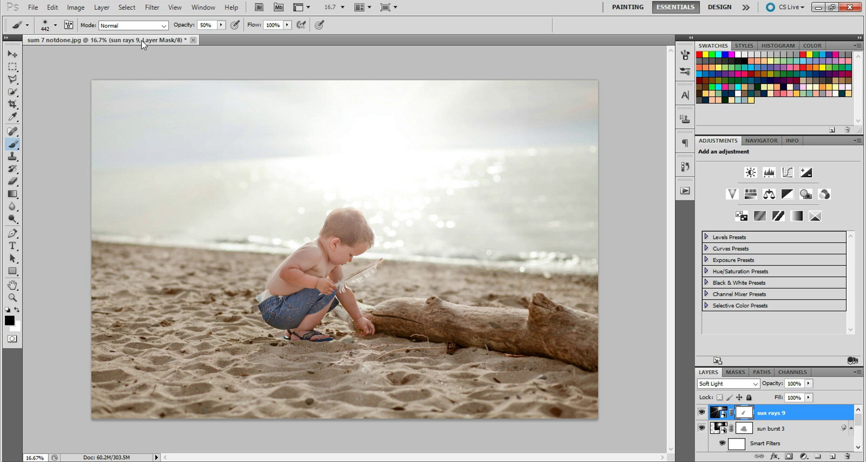
{"action": "left_click", "coordinate": [55, 26]}
{"action": "left_click_drag", "start_coordinate": [87, 57], "coordinate": [86, 55]}
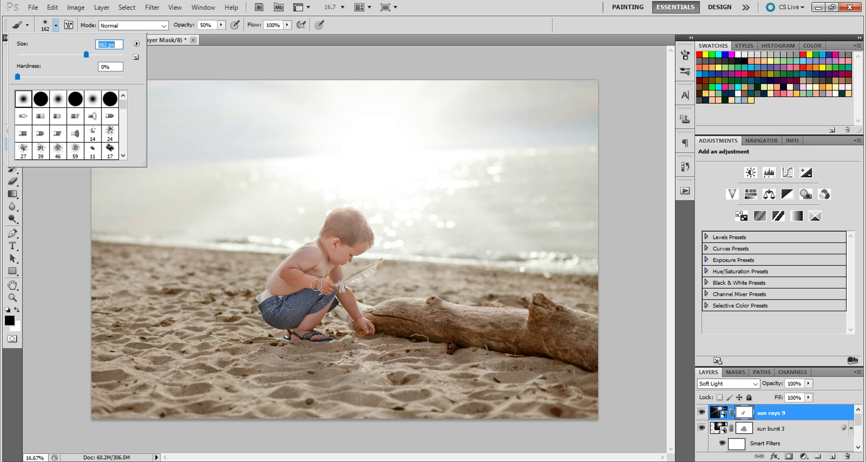
{"action": "left_click", "coordinate": [340, 286]}
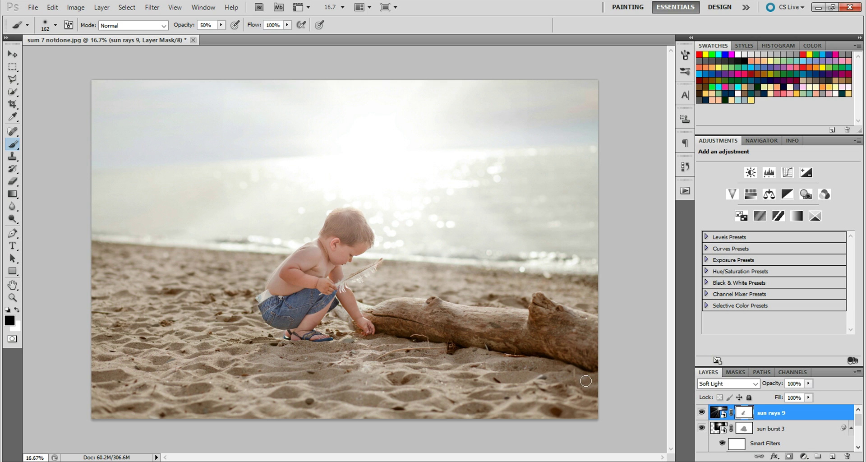
{"action": "left_click", "coordinate": [702, 413]}
{"action": "left_click", "coordinate": [702, 413]}
Apply a Gaussian Blur with a 9.8-pixel radius to the sun rays 9 overlay and flatten the image
{"action": "left_click", "coordinate": [719, 412]}
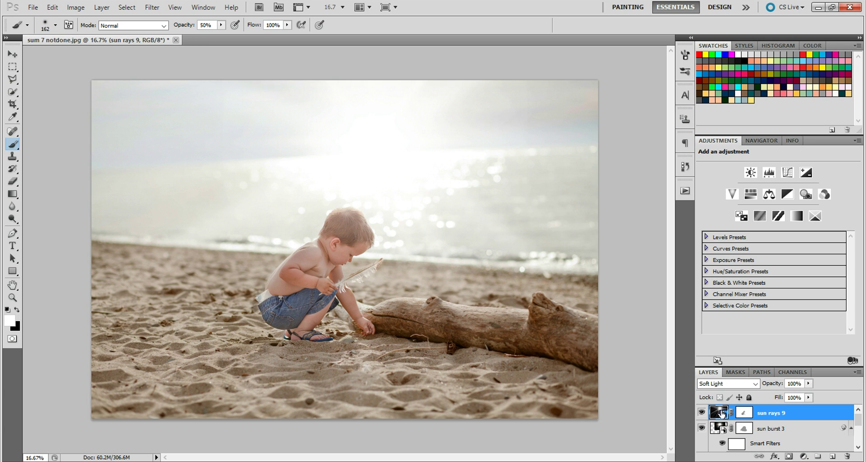
{"action": "left_click", "coordinate": [152, 7]}
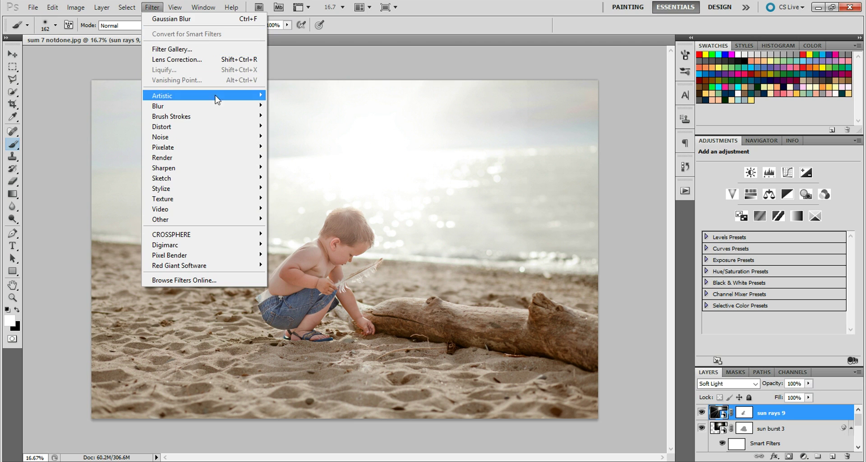
{"action": "mouse_move", "coordinate": [221, 110]}
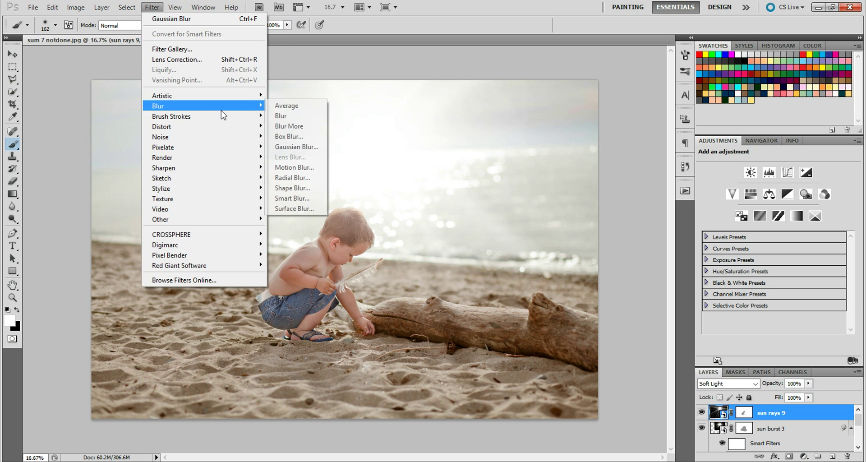
{"action": "left_click", "coordinate": [302, 146]}
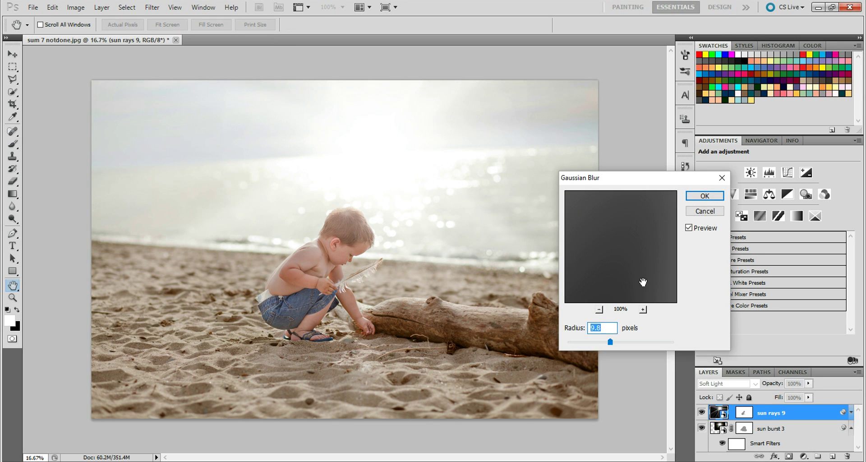
{"action": "left_click", "coordinate": [705, 196]}
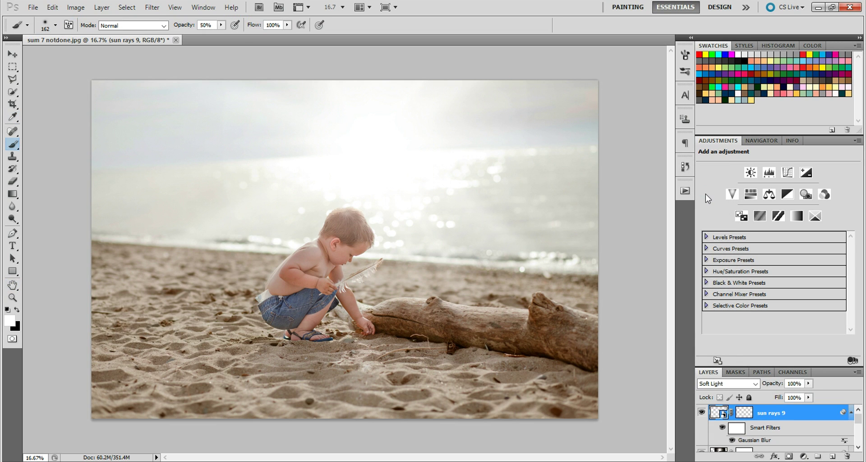
{"action": "left_click", "coordinate": [101, 7]}
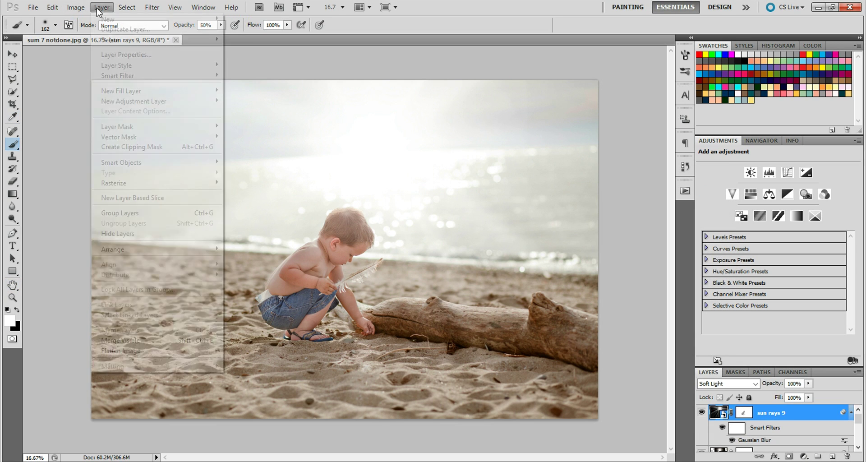
{"action": "left_click", "coordinate": [117, 352]}
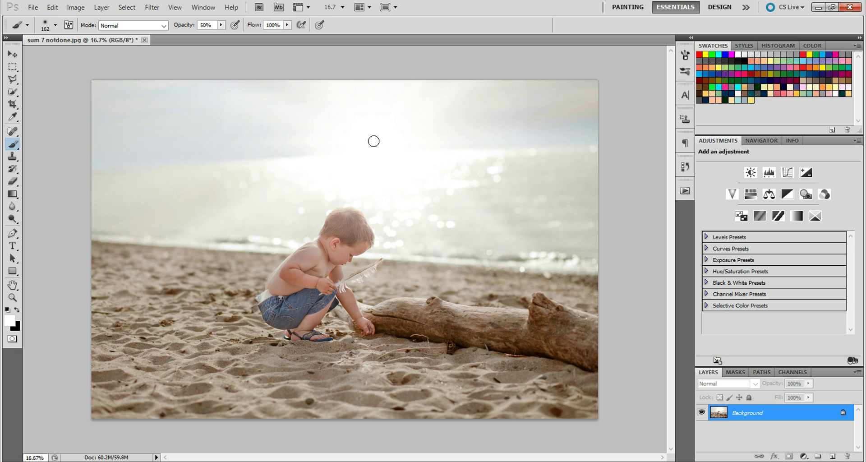
Run the Carnival action from the Chic & Shabby set and lower the Carnival group's opacity to 40%
{"action": "left_click", "coordinate": [686, 191]}
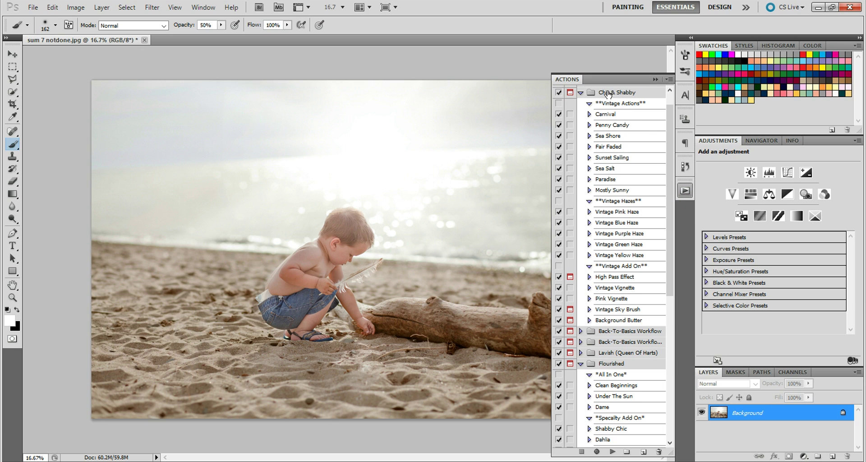
{"action": "left_click", "coordinate": [619, 118]}
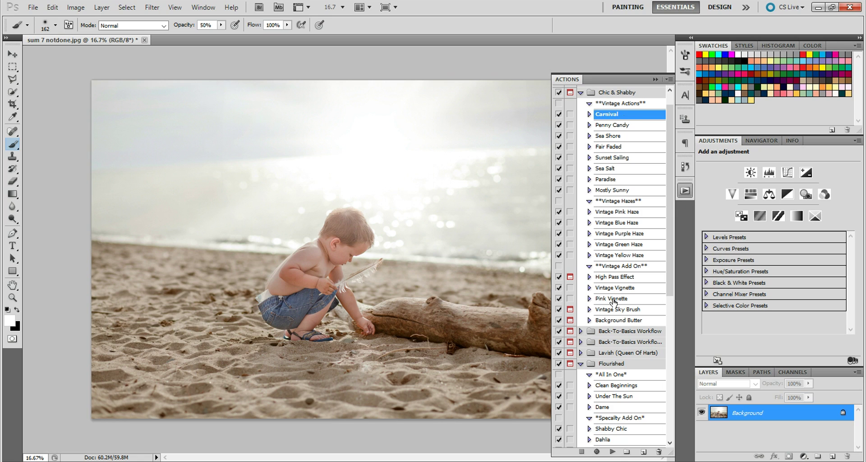
{"action": "left_click", "coordinate": [612, 452]}
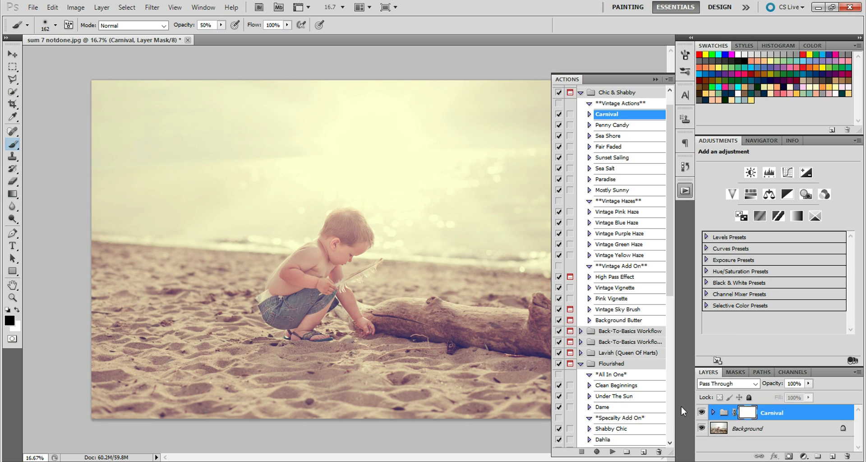
{"action": "left_click_drag", "start_coordinate": [798, 381], "coordinate": [789, 380]}
{"action": "type", "text": "40"}
{"action": "key", "text": "Return"}
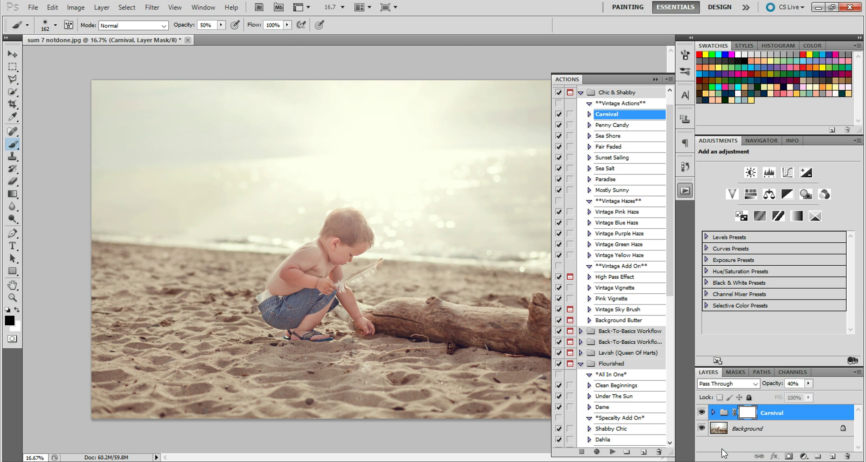
Compare the photo with the Carnival group hidden and shown, and flatten the image
{"action": "left_click", "coordinate": [701, 412]}
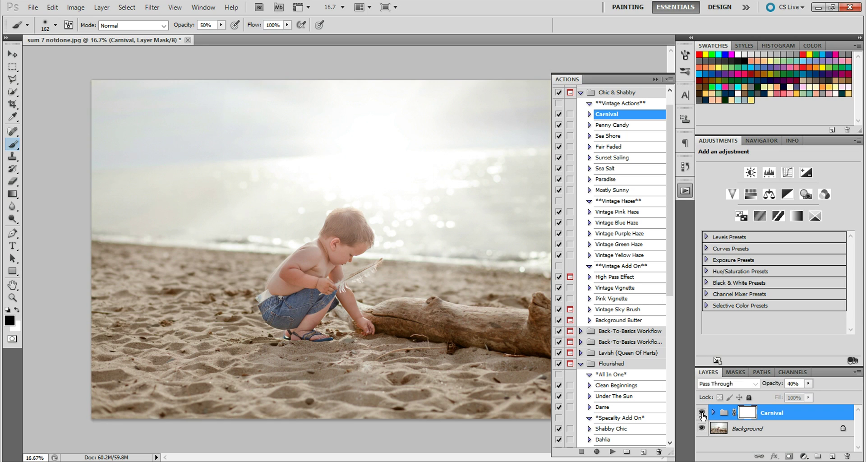
{"action": "left_click", "coordinate": [701, 412]}
{"action": "left_click", "coordinate": [102, 7]}
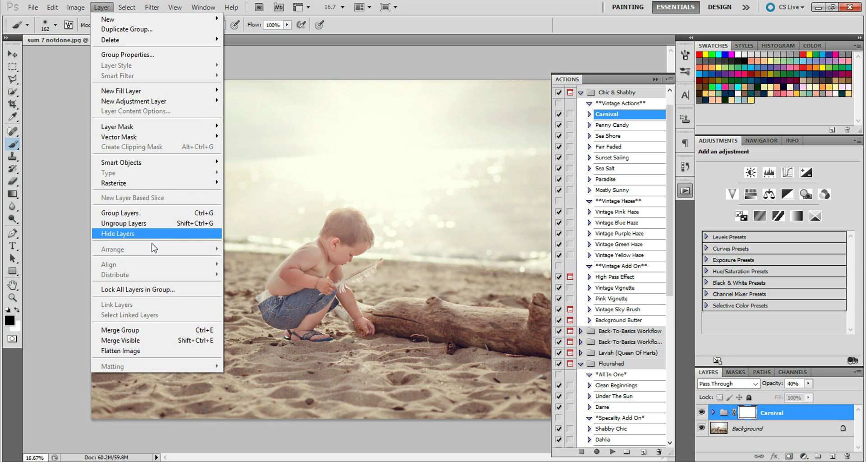
{"action": "left_click", "coordinate": [159, 352]}
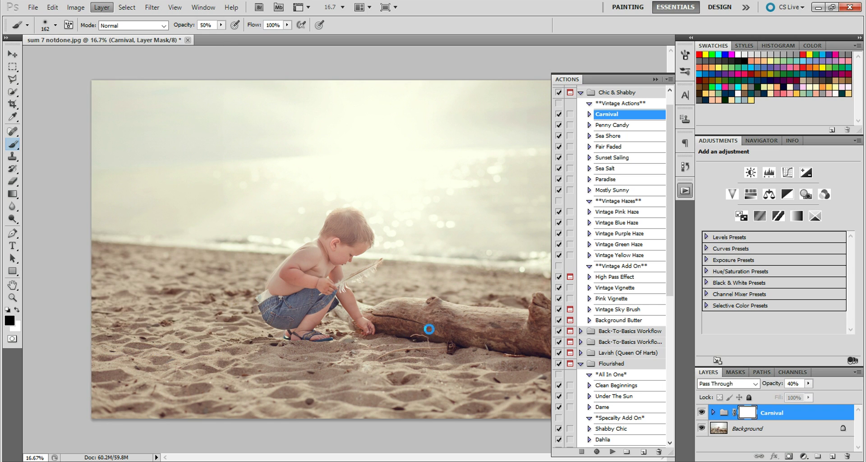
Run the Golden Afternoon action from the Flourished set and lower the Golden Afternoon group's opacity to 40%
{"action": "left_click_drag", "start_coordinate": [673, 204], "coordinate": [669, 298]}
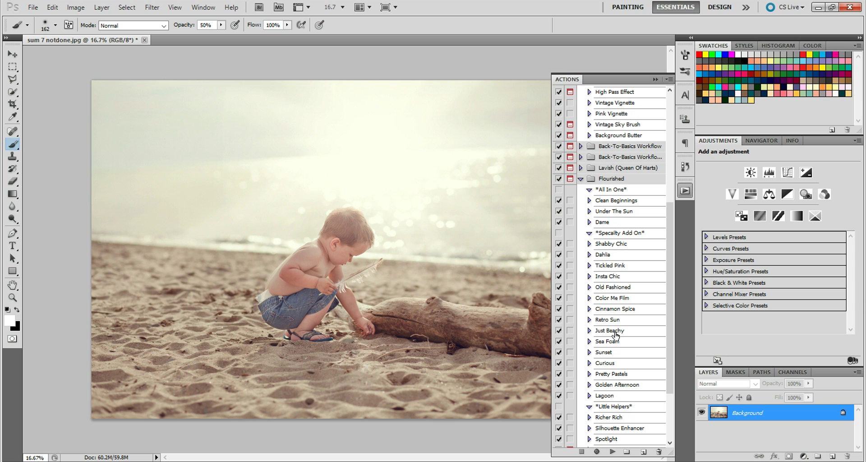
{"action": "left_click", "coordinate": [629, 389]}
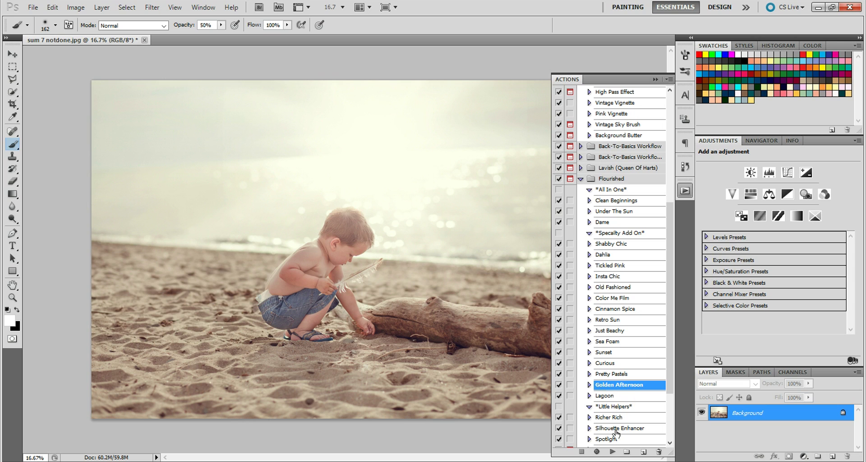
{"action": "left_click", "coordinate": [613, 451]}
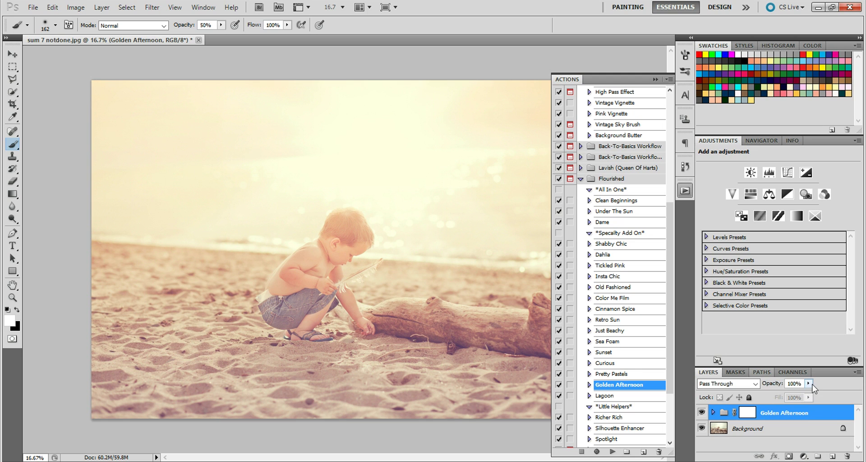
{"action": "left_click", "coordinate": [796, 383]}
{"action": "type", "text": "40"}
{"action": "key", "text": "Return"}
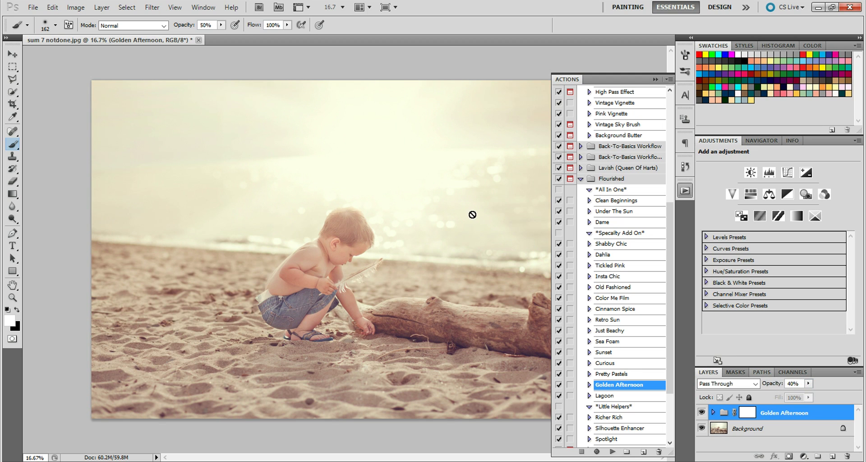
Flatten the Golden Afternoon group into the background and collapse the list of actions to uncover the whole photo
{"action": "left_click", "coordinate": [102, 7]}
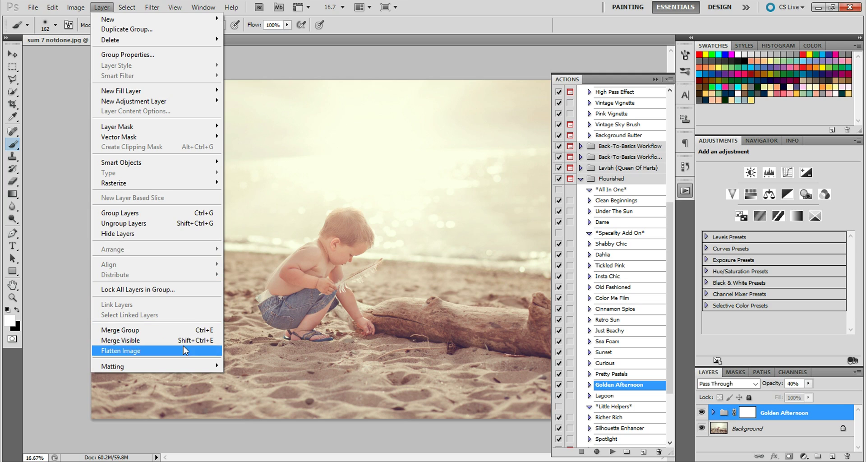
{"action": "key", "text": "Escape"}
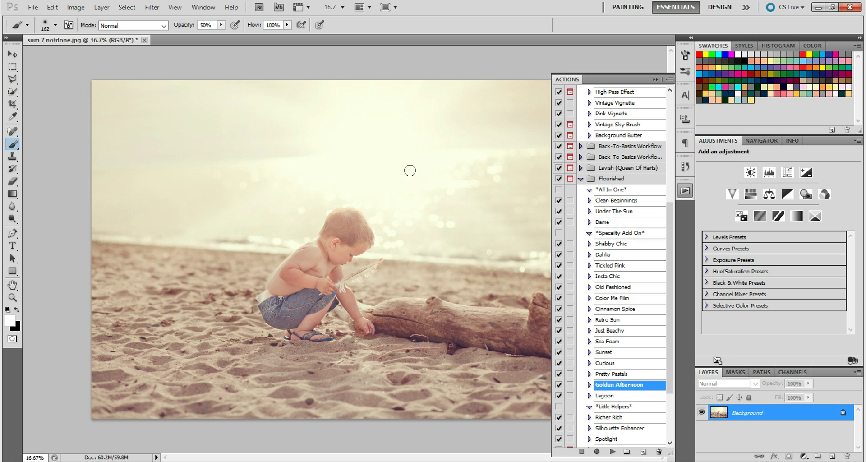
{"action": "left_click", "coordinate": [655, 80]}
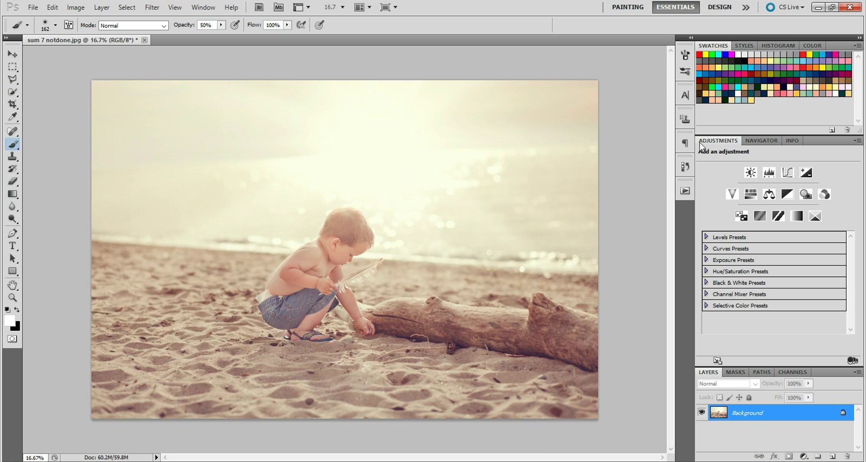
Add a Hue/Saturation adjustment layer and set the saturation of the Reds to -10
{"action": "left_click", "coordinate": [750, 195]}
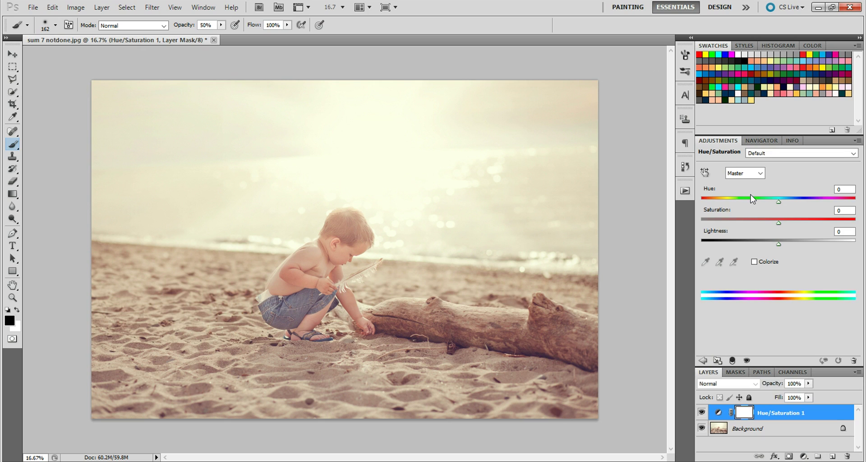
{"action": "left_click", "coordinate": [760, 173]}
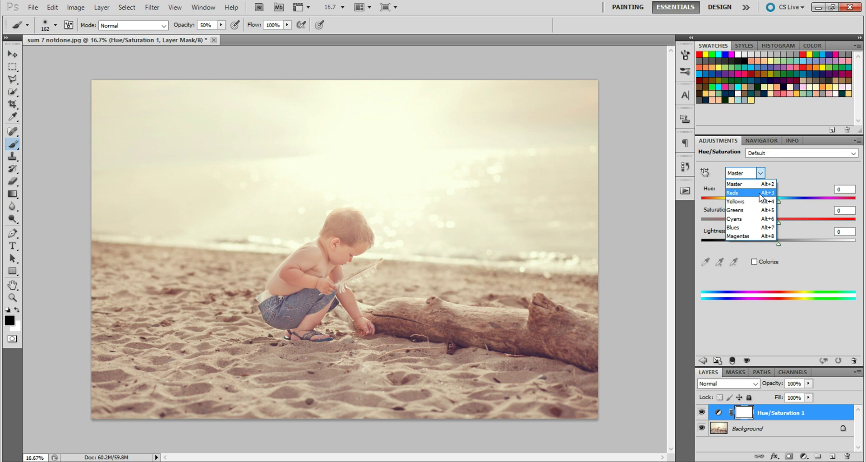
{"action": "left_click", "coordinate": [759, 193]}
{"action": "left_click_drag", "start_coordinate": [778, 224], "coordinate": [770, 223]}
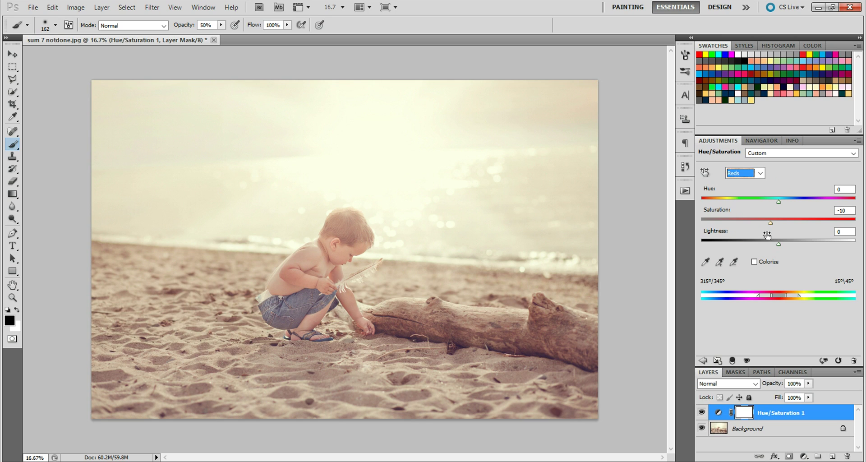
Compare the photo with the Hue/Saturation layer hidden and shown, and flatten the image
{"action": "left_click", "coordinate": [701, 414]}
{"action": "left_click", "coordinate": [701, 414]}
{"action": "left_click", "coordinate": [101, 7]}
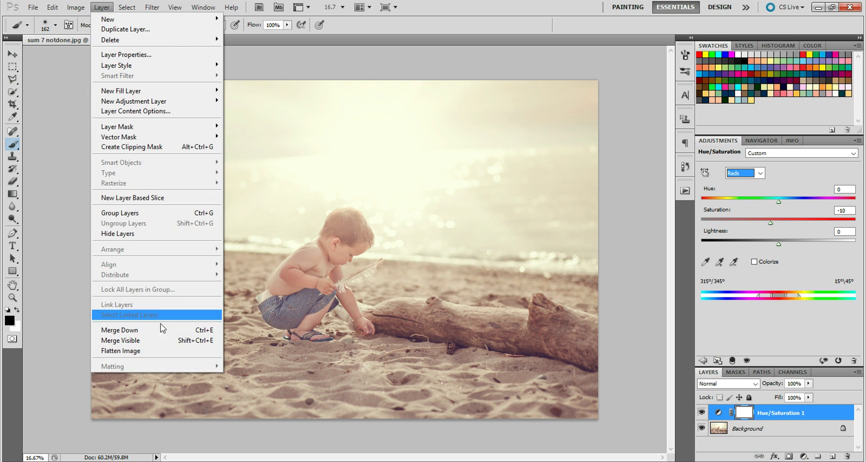
{"action": "left_click", "coordinate": [167, 352]}
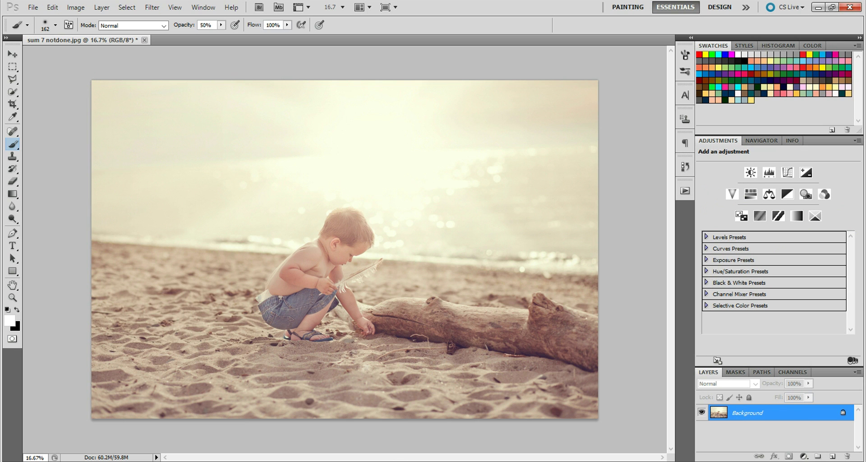
Switch to Windows Photo Viewer, compare the original sum 7 notdone photo beside the edited version, and return to Photoshop
{"action": "key", "text": "alt+Tab"}
{"action": "left_click_drag", "start_coordinate": [611, 43], "coordinate": [758, 56]}
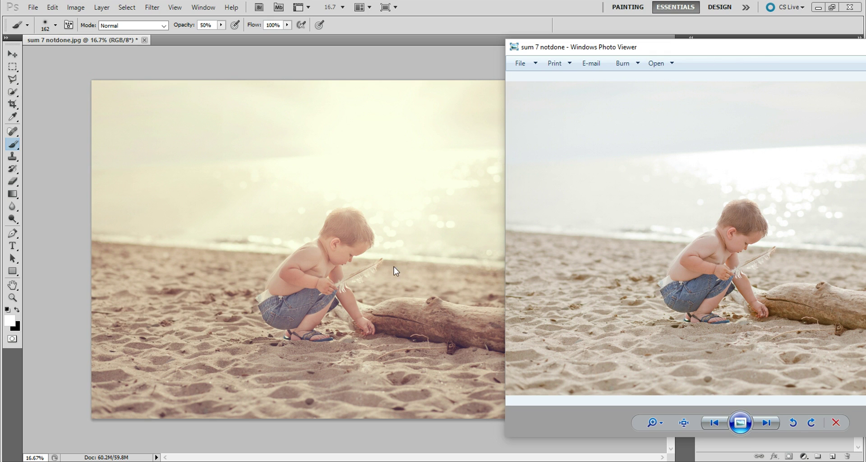
{"action": "left_click_drag", "start_coordinate": [771, 54], "coordinate": [585, 54]}
{"action": "left_click", "coordinate": [735, 50]}
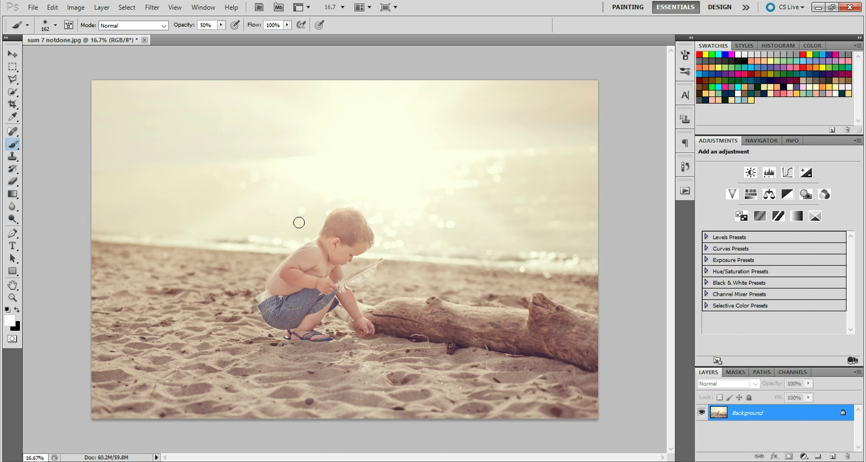